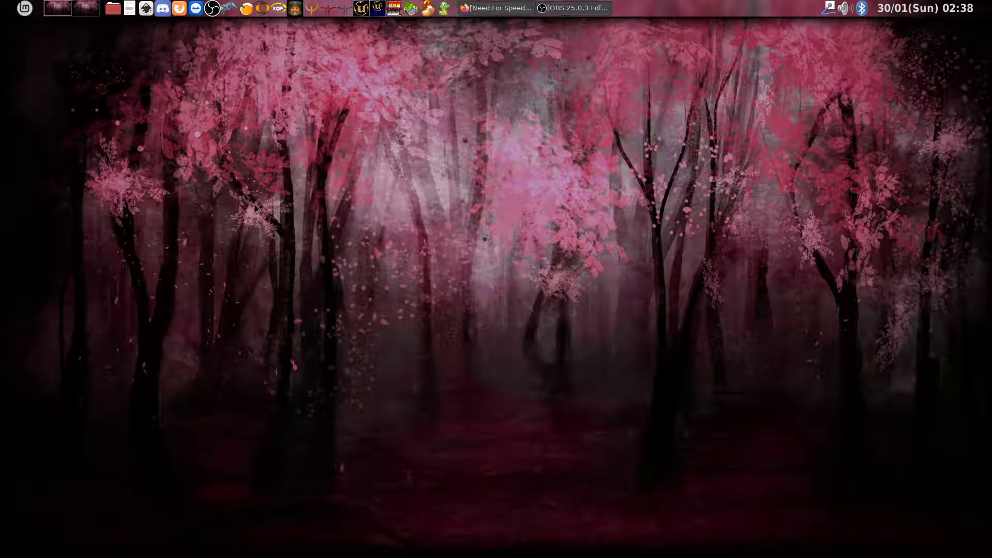
Step: Read the How to install steps on the NFS3 Modern Patch page, then minimize Firefox
{"action": "left_click", "coordinate": [490, 8]}
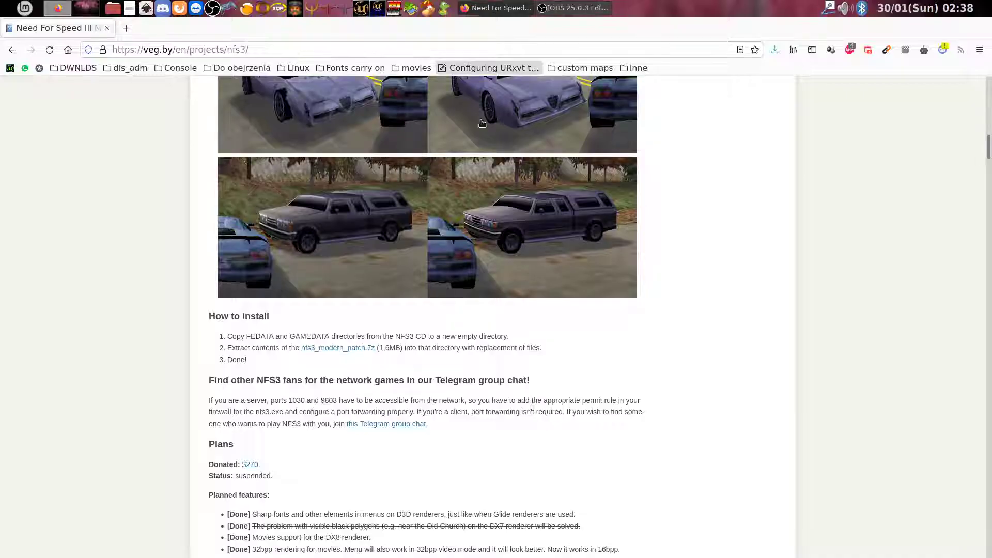
{"action": "scroll", "coordinate": [86, 210], "scroll_direction": "up", "scroll_amount": 15}
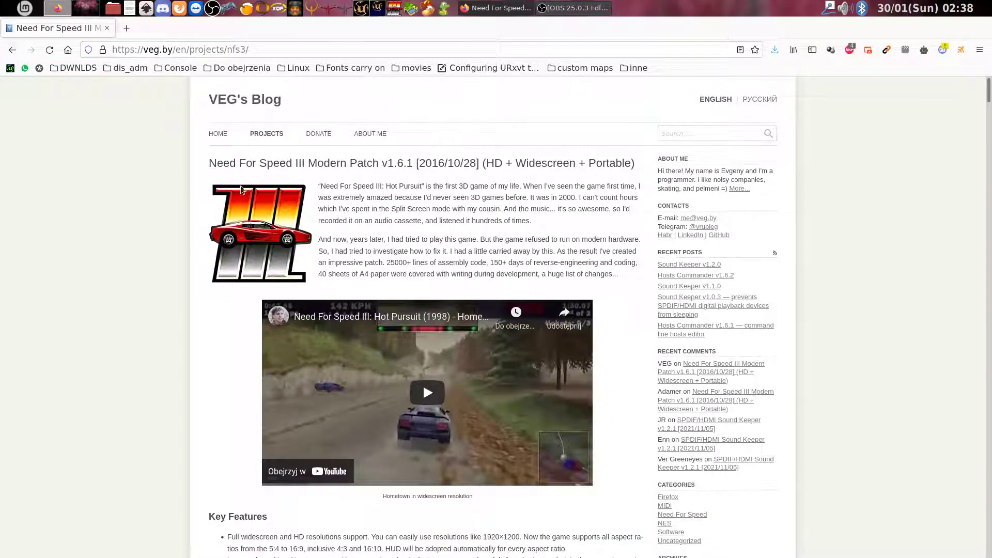
{"action": "mouse_move", "coordinate": [259, 138]}
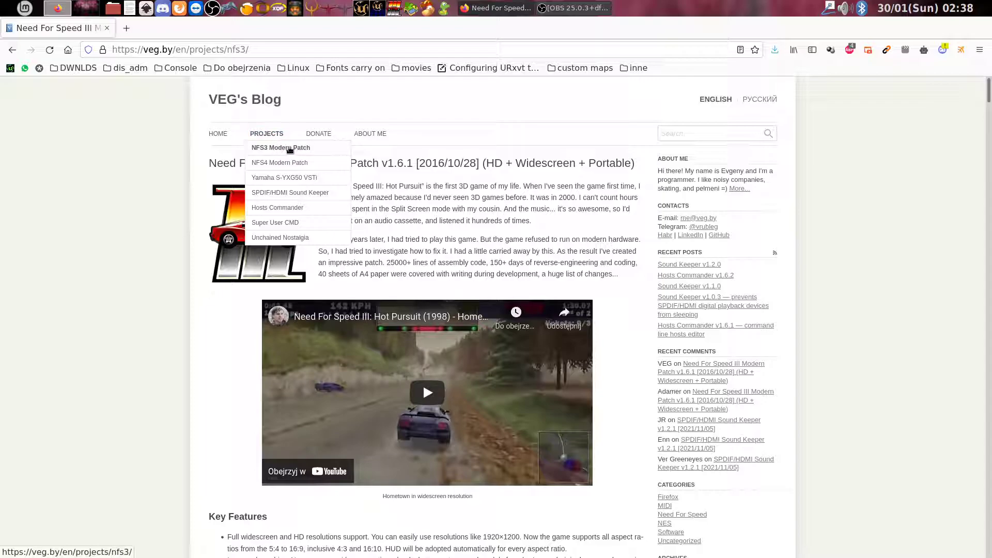
{"action": "scroll", "coordinate": [180, 265], "scroll_direction": "down", "scroll_amount": 15}
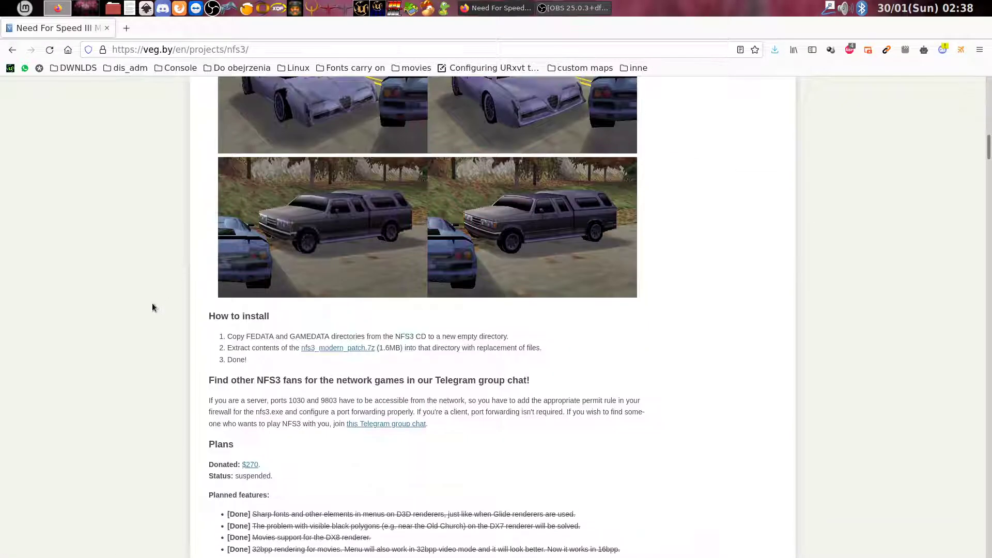
{"action": "left_click", "coordinate": [500, 7]}
Step: Open two terminal windows and change into the NFS3 folder in both
{"action": "key", "text": "ctrl+alt+t"}
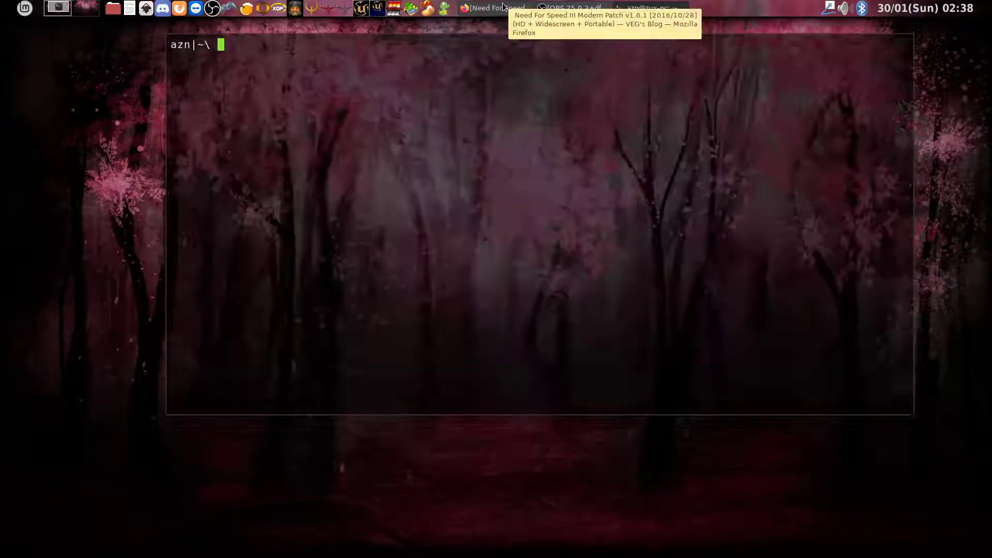
{"action": "key", "text": "ctrl+alt+t"}
{"action": "left_click", "coordinate": [350, 149]}
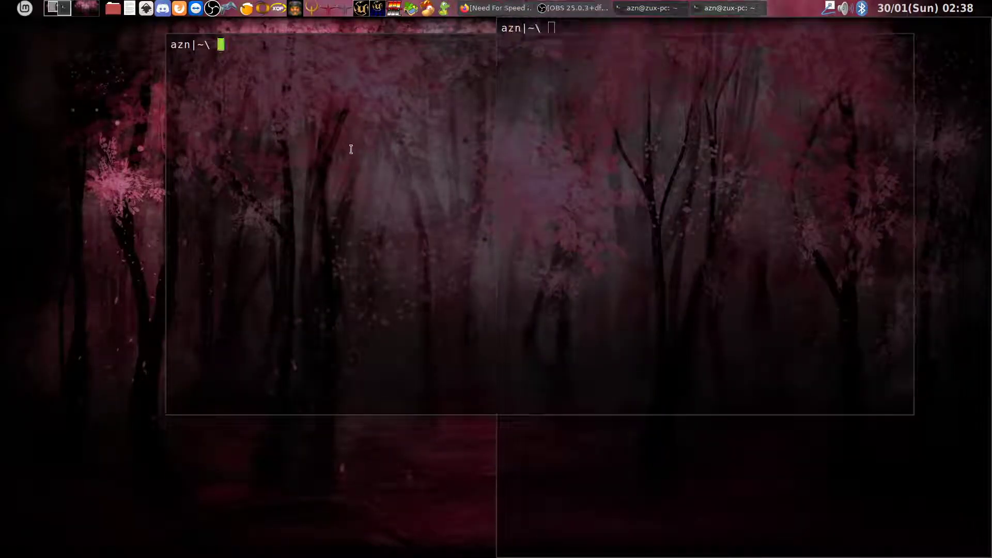
{"action": "type", "text": "ccd"}
{"action": "key", "text": "BackSpace"}
{"action": "key", "text": "BackSpace"}
{"action": "type", "text": "d "}
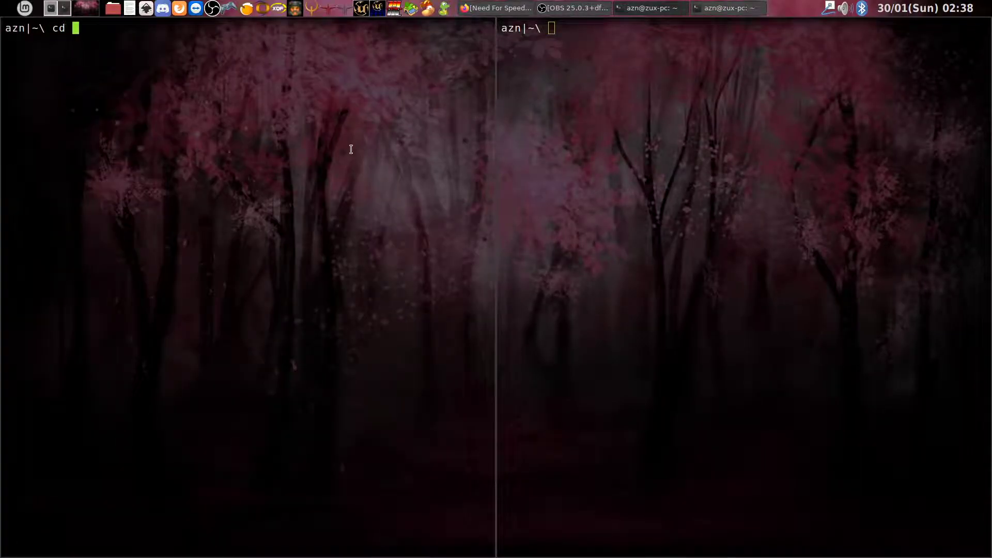
{"action": "type", "text": "NFS3"}
{"action": "key", "text": "Return"}
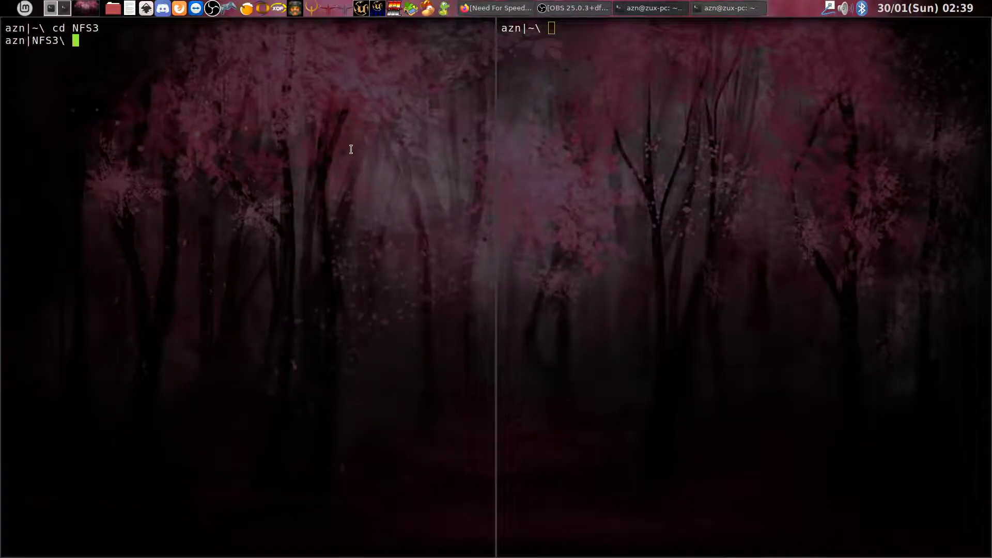
{"action": "key", "text": "alt+Tab"}
{"action": "type", "text": "cd NFS"}
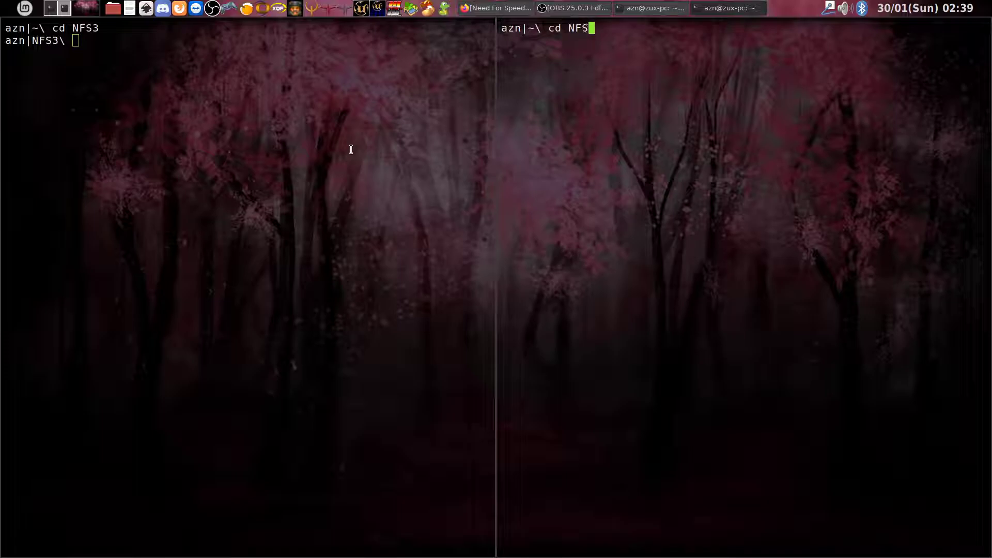
{"action": "key", "text": "Tab"}
{"action": "key", "text": "Return"}
Step: List the NFS3 folder in the left shell and enter iso/ in the right shell
{"action": "left_click", "coordinate": [148, 205]}
{"action": "type", "text": "ls"}
{"action": "key", "text": "Return"}
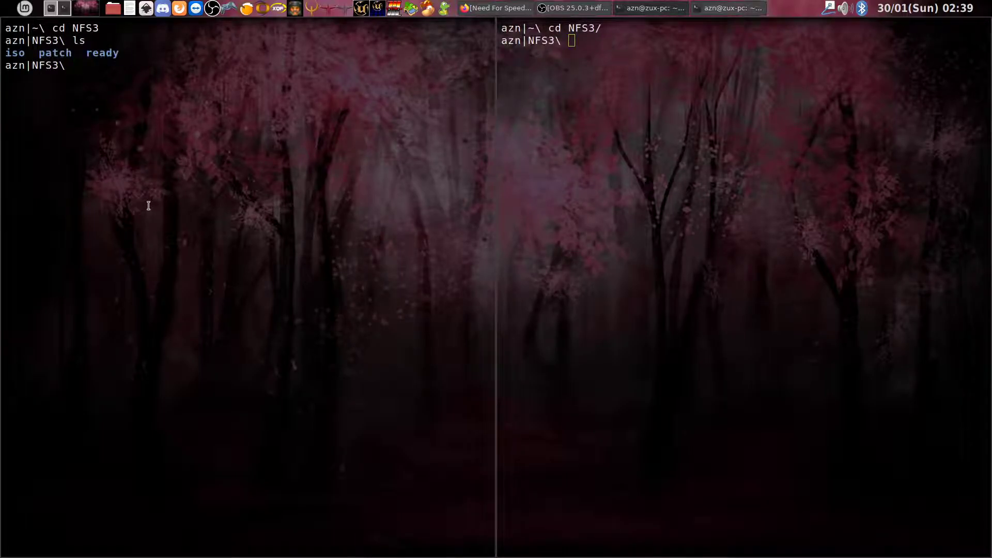
{"action": "left_click", "coordinate": [862, 257]}
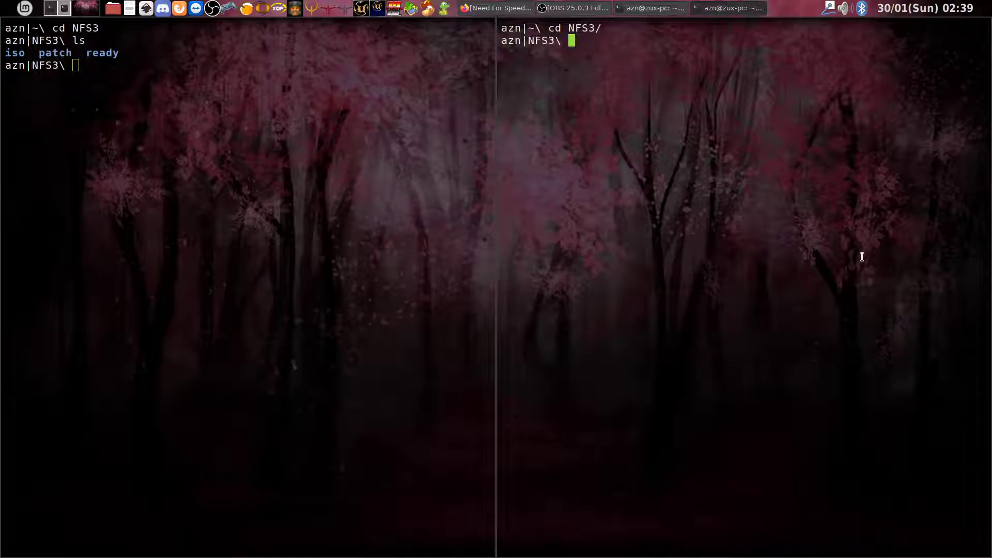
{"action": "type", "text": "cd iso/"}
{"action": "key", "text": "Return"}
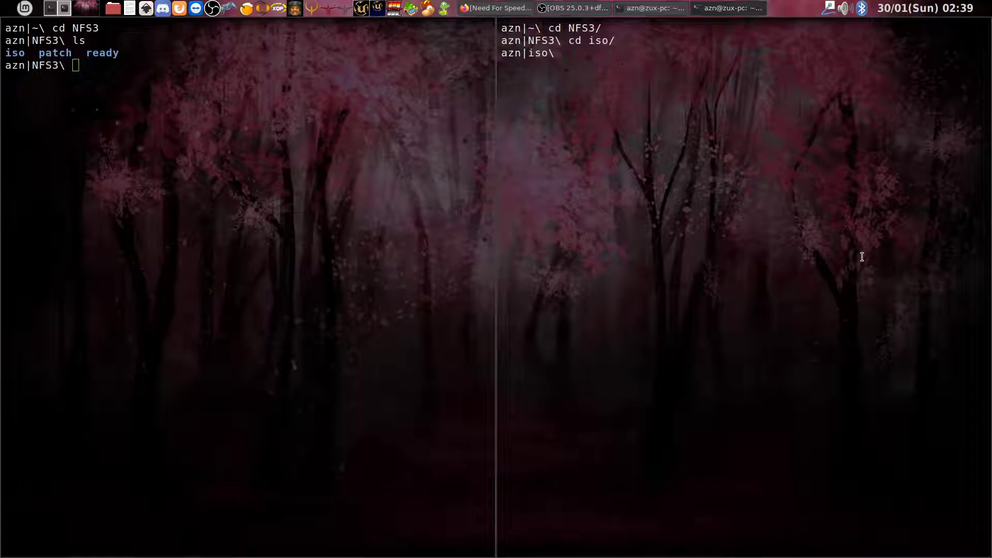
Step: Loop-mount NFS3.iso at /mnt/sd with sudo, entering the account password
{"action": "type", "text": "sudo mount -o loop NFS3.iso ."}
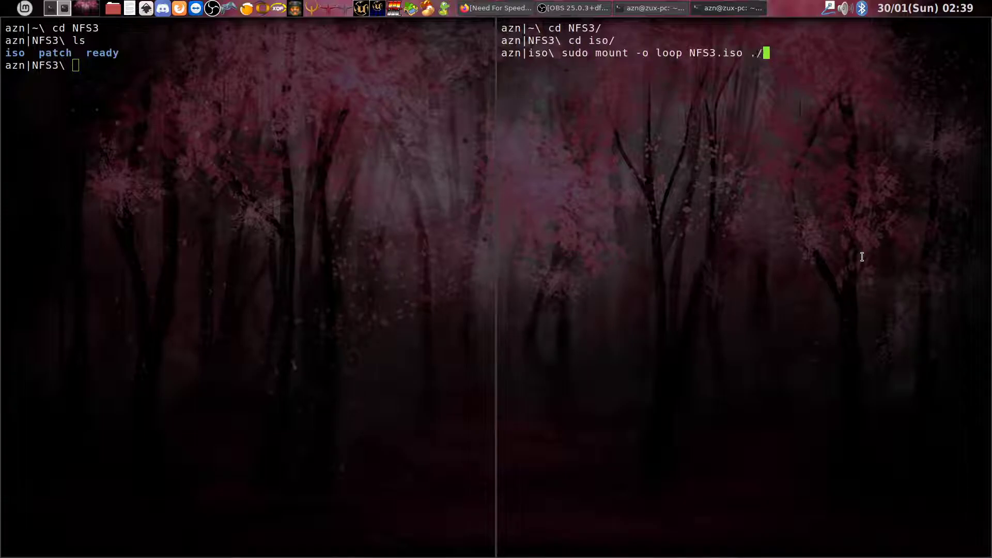
{"action": "key", "text": "BackSpace"}
{"action": "type", "text": "/mnt/sdd"}
{"action": "key", "text": "Return"}
{"action": "type", "text": "***********"}
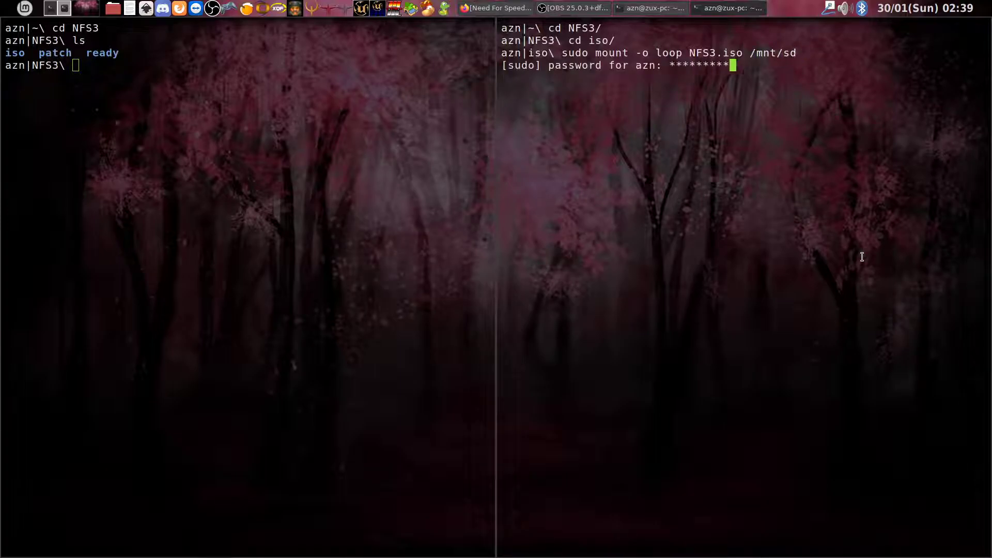
{"action": "key", "text": "Return"}
Step: Enter the ready folder and copy /mnt/sd/gamedata into it with cp -a
{"action": "left_click", "coordinate": [388, 262]}
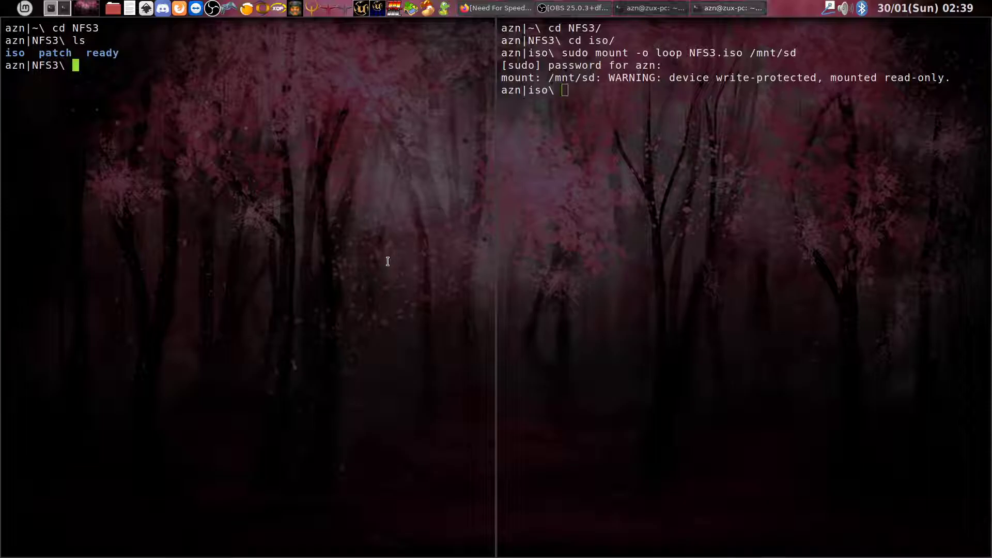
{"action": "type", "text": "cd re"}
{"action": "key", "text": "Tab"}
{"action": "key", "text": "Return"}
{"action": "type", "text": "cp -a "}
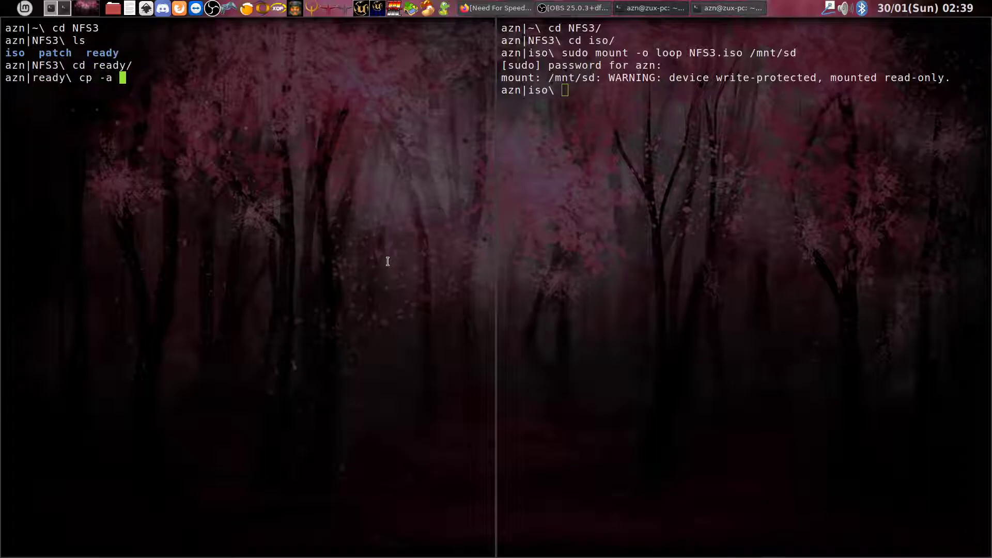
{"action": "type", "text": "/mnt/sd/ga"}
{"action": "key", "text": "Tab"}
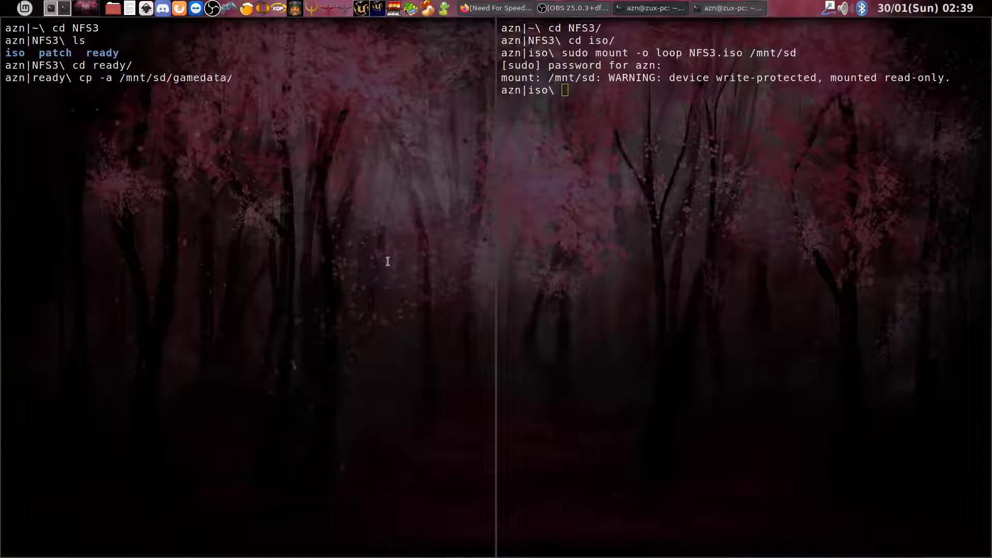
{"action": "type", "text": "./"}
{"action": "key", "text": "Return"}
Step: Copy /mnt/sd/fedata into the ready folder as well
{"action": "type", "text": "cd"}
{"action": "key", "text": "Up"}
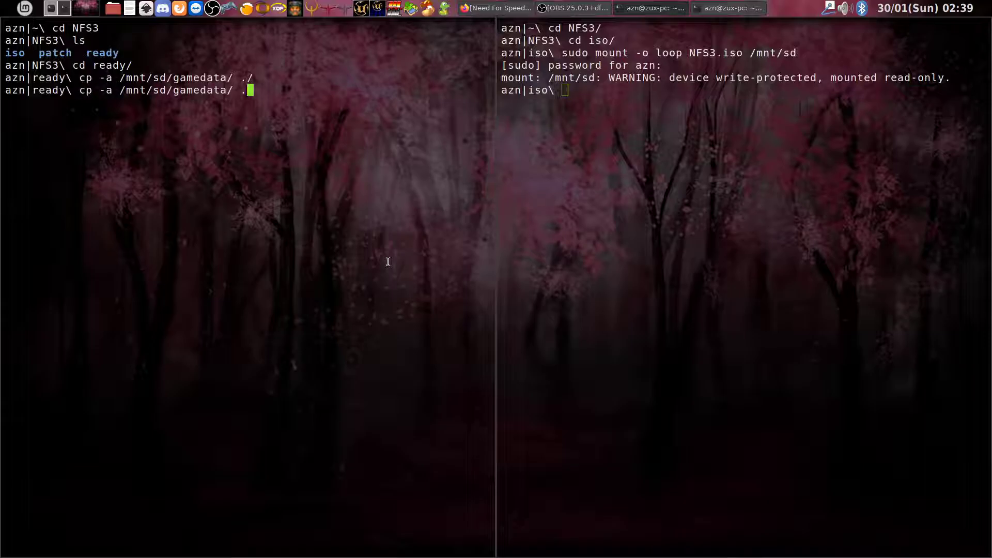
{"action": "key", "text": "BackSpace"}
{"action": "key", "text": "BackSpace"}
{"action": "key", "text": "BackSpace"}
{"action": "key", "text": "BackSpace"}
{"action": "key", "text": "BackSpace"}
{"action": "key", "text": "BackSpace"}
{"action": "key", "text": "BackSpace"}
{"action": "key", "text": "BackSpace"}
{"action": "key", "text": "BackSpace"}
{"action": "key", "text": "BackSpace"}
{"action": "key", "text": "BackSpace"}
{"action": "type", "text": "fedata/ ./"}
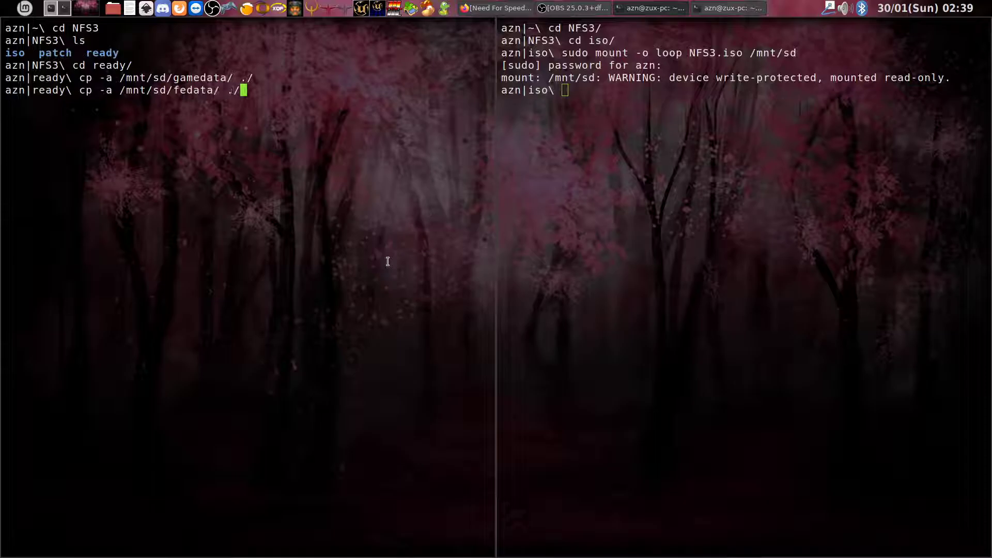
{"action": "key", "text": "Return"}
Step: Recursively grant user and group read-write permissions on gamedata and fedata
{"action": "type", "text": "ch"}
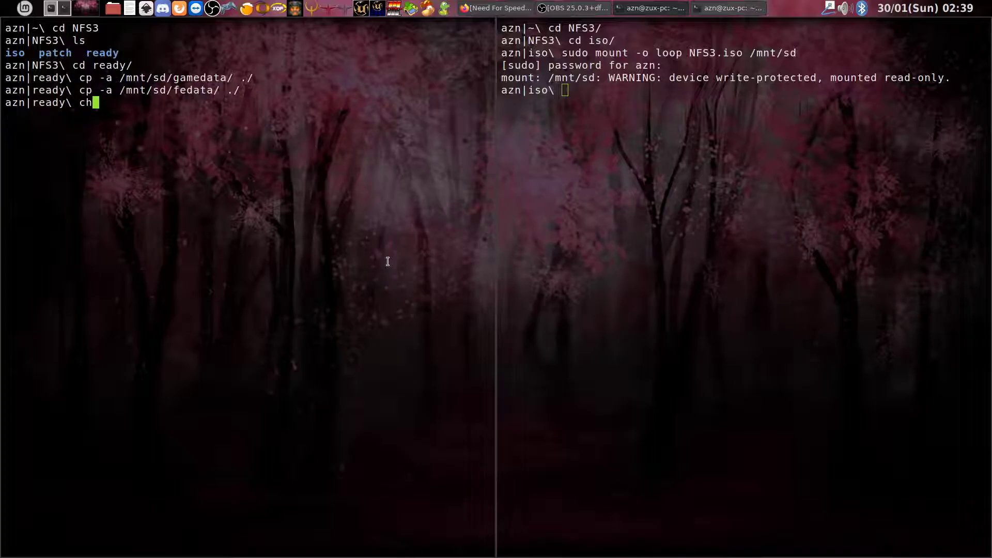
{"action": "type", "text": "mod +"}
{"action": "type", "text": "g+rw -R gamedata/"}
{"action": "key", "text": "Return"}
{"action": "key", "text": "Up"}
{"action": "key", "text": "BackSpace"}
{"action": "key", "text": "BackSpace"}
{"action": "key", "text": "BackSpace"}
{"action": "key", "text": "BackSpace"}
{"action": "key", "text": "BackSpace"}
{"action": "key", "text": "BackSpace"}
{"action": "key", "text": "BackSpace"}
{"action": "key", "text": "BackSpace"}
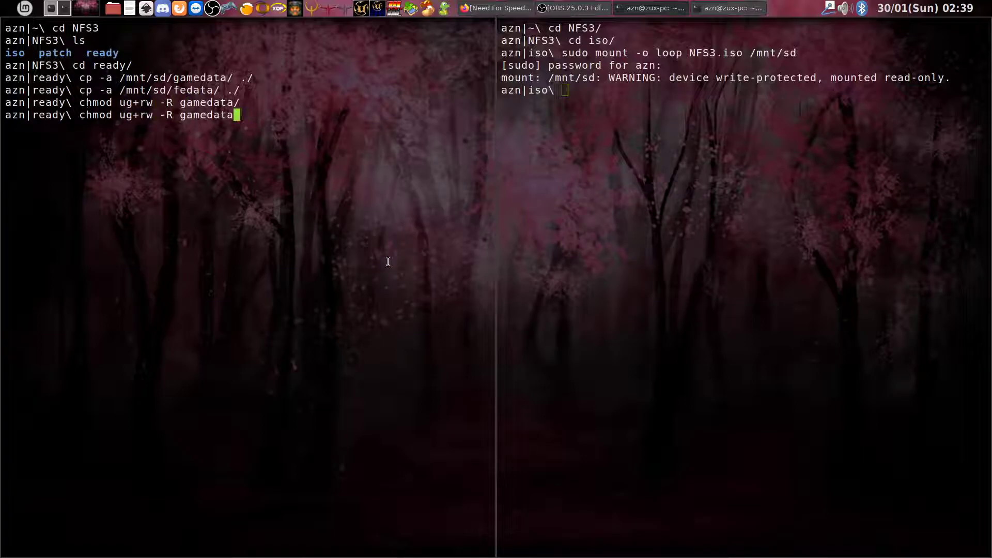
{"action": "key", "text": "BackSpace"}
{"action": "type", "text": "f"}
{"action": "key", "text": "Tab"}
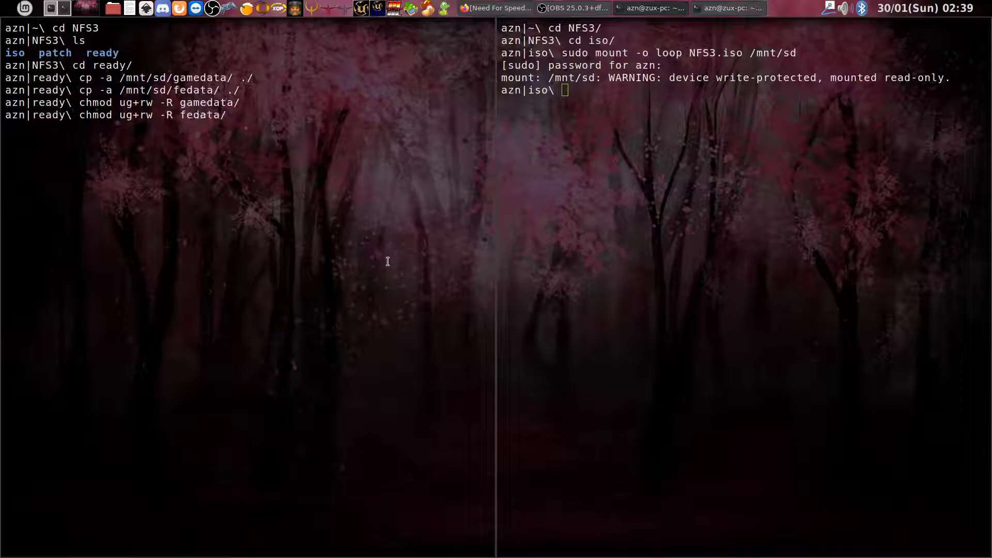
{"action": "key", "text": "Return"}
{"action": "type", "text": "nano .nfs"}
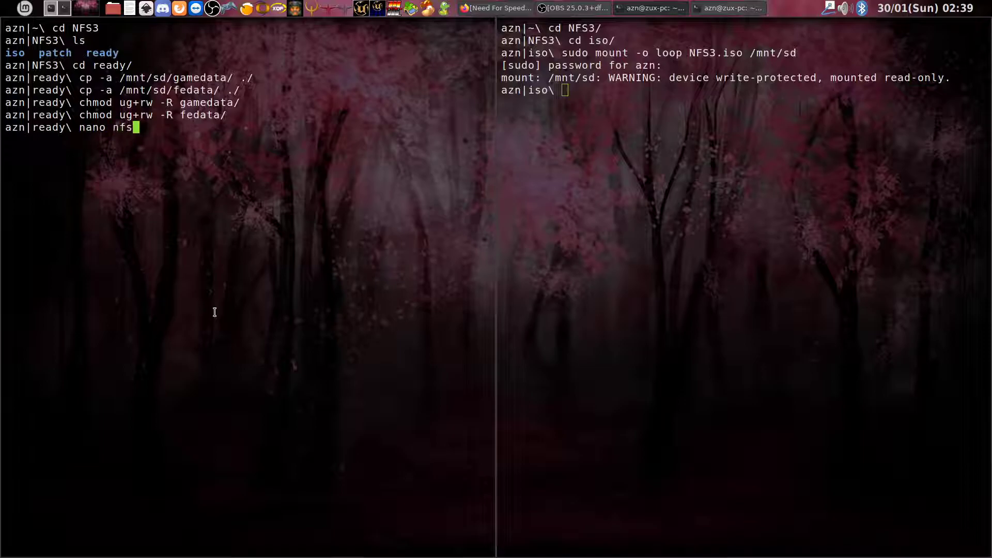
{"action": "type", "text": "3.iu"}
{"action": "type", "text": "in"}
{"action": "key", "text": "Return"}
{"action": "key", "text": "ctrl+x"}
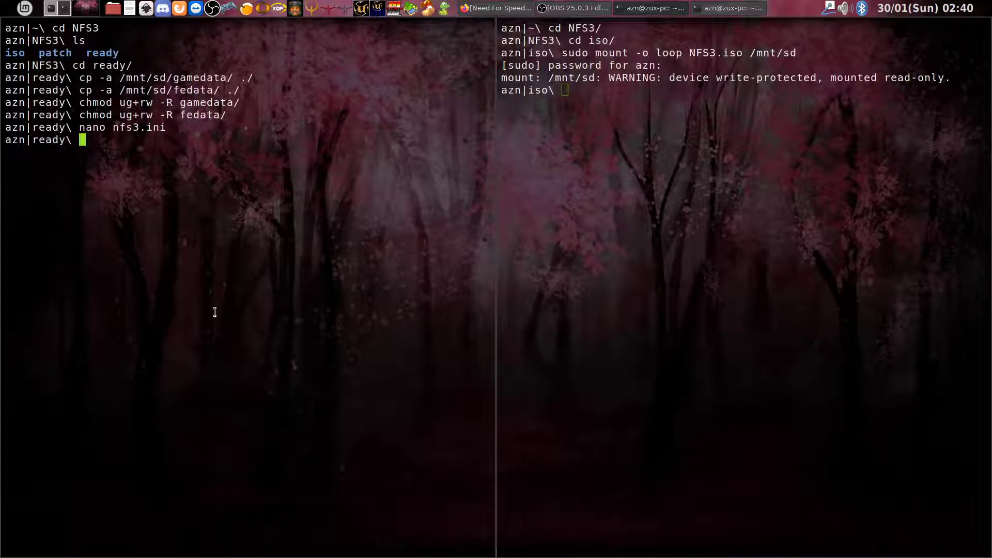
{"action": "type", "text": "cp ../patch/"}
Step: Copy nfs3_modern_patch_v1.6.1.7z from ../patch into the ready folder
{"action": "key", "text": "Tab"}
{"action": "type", "text": "./"}
{"action": "key", "text": "Return"}
Step: Extract the patch with 7z x, choosing A to overwrite all existing files
{"action": "type", "text": "7"}
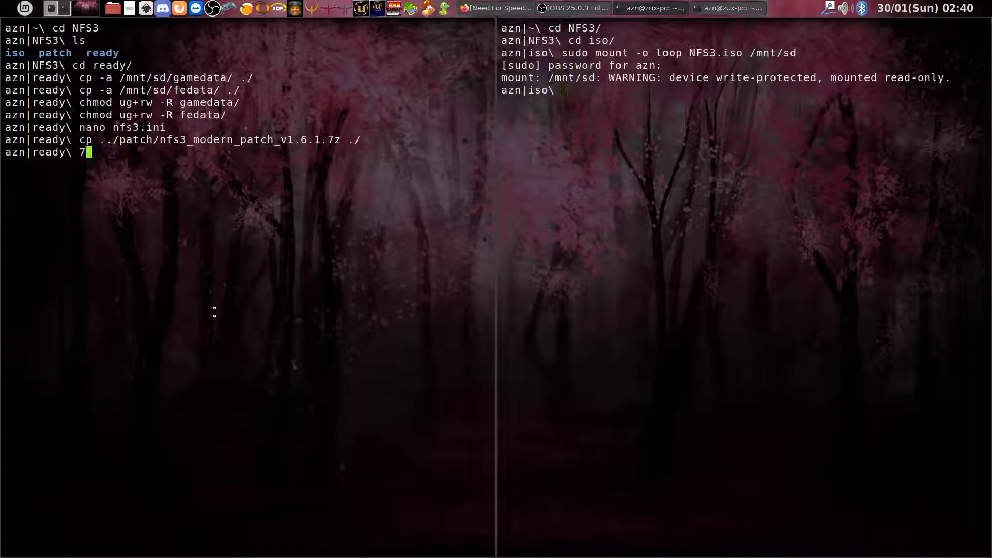
{"action": "type", "text": "z x nfs"}
{"action": "key", "text": "Tab"}
{"action": "key", "text": "Return"}
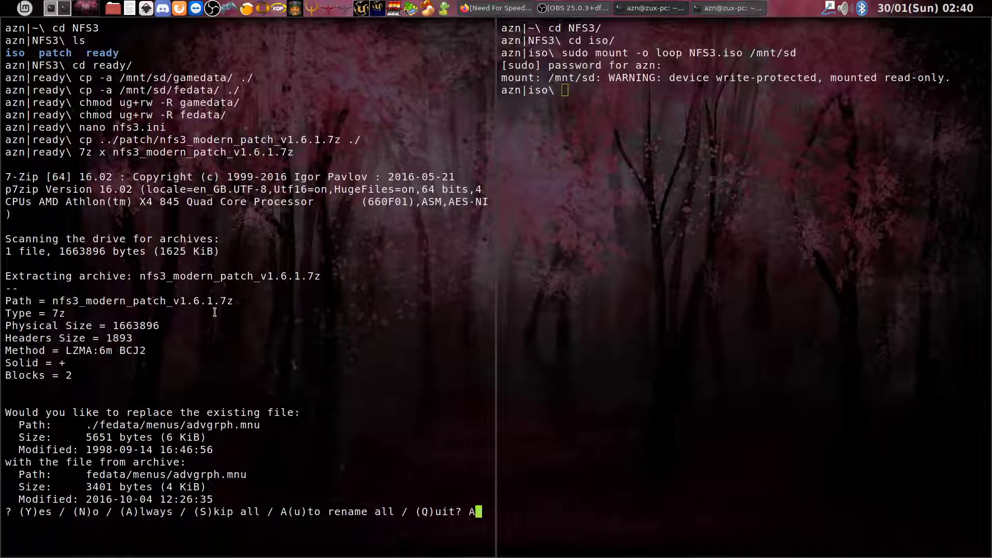
{"action": "type", "text": "A"}
{"action": "key", "text": "Return"}
{"action": "key", "text": "Up"}
{"action": "key", "text": "Up"}
{"action": "key", "text": "Up"}
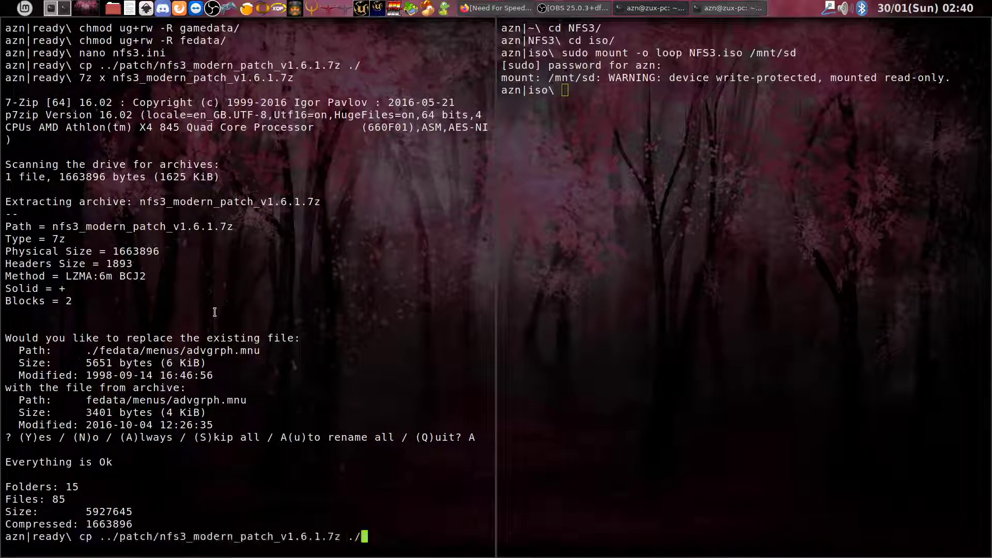
Step: In nfs3.ini, change ThrashDriver from nglide to dx7
{"action": "key", "text": "Return"}
{"action": "key", "text": "Down"}
{"action": "key", "text": "Down"}
{"action": "key", "text": "Down"}
{"action": "key", "text": "Down"}
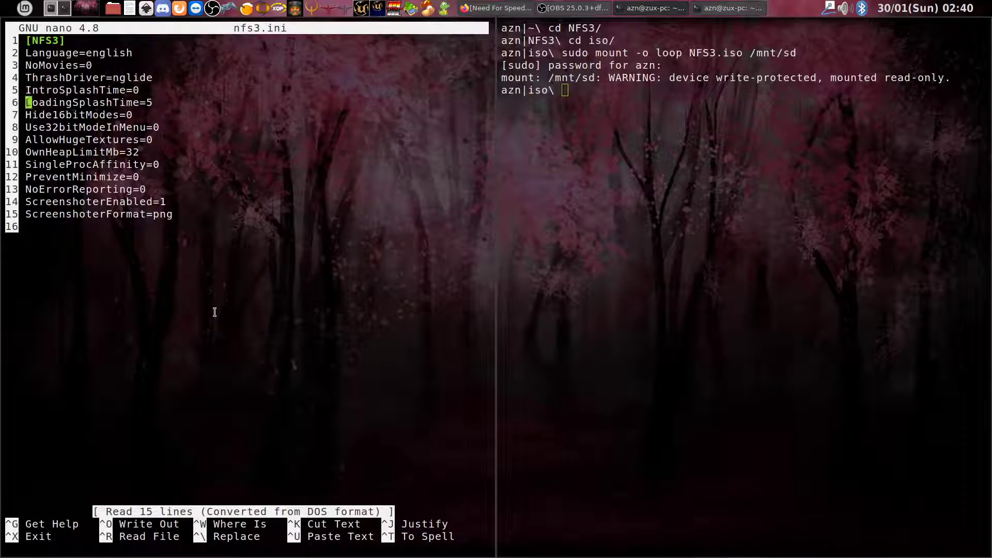
{"action": "key", "text": "Up"}
{"action": "key", "text": "Up"}
{"action": "key", "text": "BackSpace"}
{"action": "key", "text": "BackSpace"}
{"action": "key", "text": "BackSpace"}
{"action": "key", "text": "BackSpace"}
{"action": "key", "text": "BackSpace"}
{"action": "key", "text": "BackSpace"}
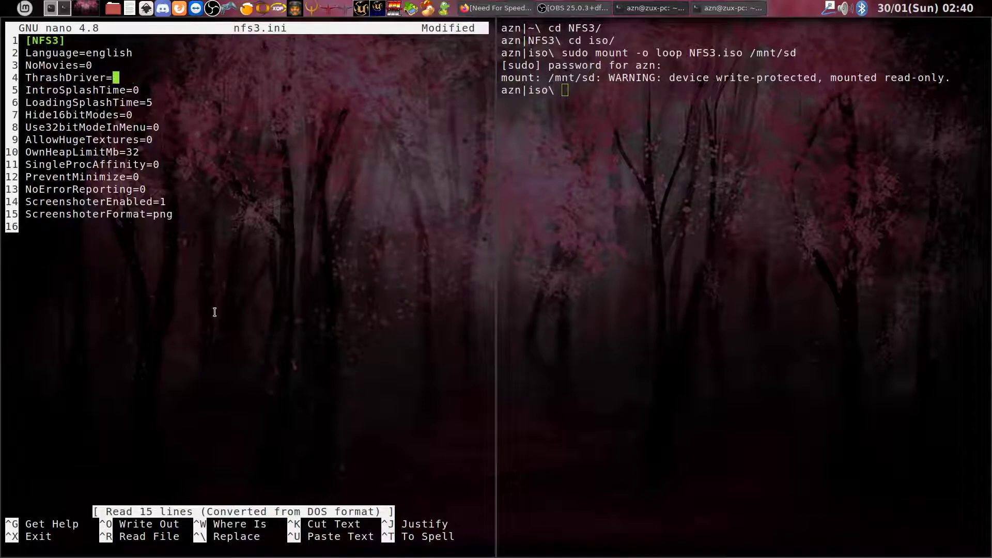
{"action": "type", "text": "fx"}
{"action": "key", "text": "BackSpace"}
{"action": "key", "text": "BackSpace"}
{"action": "type", "text": "dx"}
{"action": "type", "text": "8"}
Step: Set Use32bitModeInMenu to 1, then save nfs3.ini and exit nano
{"action": "key", "text": "Up"}
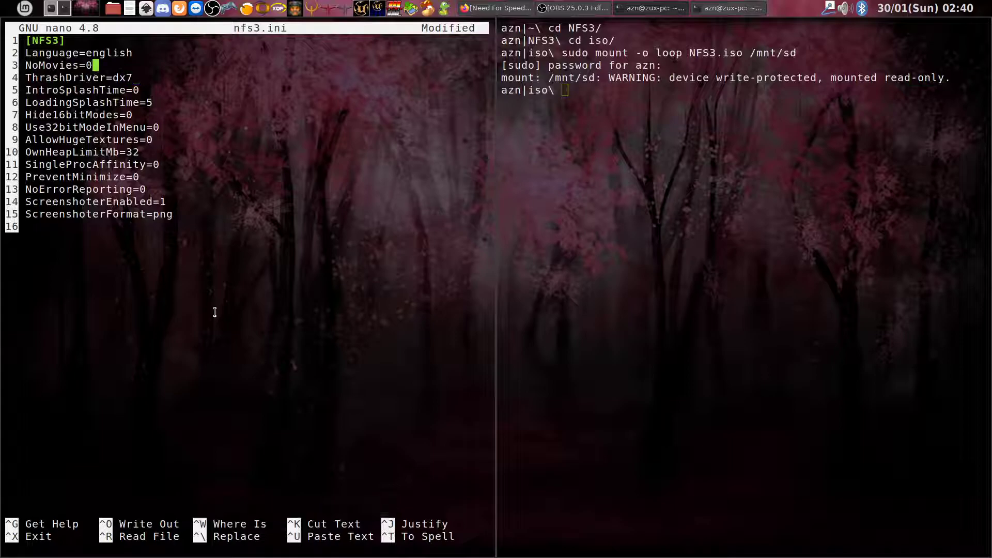
{"action": "key", "text": "Down"}
{"action": "key", "text": "Down"}
{"action": "key", "text": "Down"}
{"action": "key", "text": "Down"}
{"action": "key", "text": "Down"}
{"action": "key", "text": "End"}
{"action": "key", "text": "BackSpace"}
{"action": "type", "text": "1"}
{"action": "key", "text": "ctrl+o"}
{"action": "key", "text": "Return"}
{"action": "key", "text": "ctrl+x"}
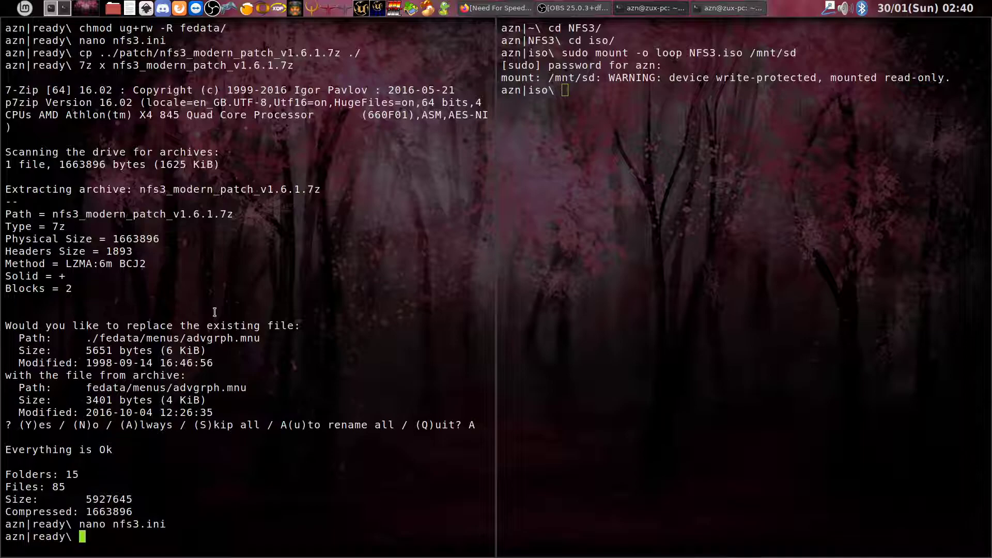
Step: List the drivers folder, then run wine explorer /desktop=800x600 nfs3.exe
{"action": "type", "text": "ls drivers/"}
{"action": "key", "text": "Return"}
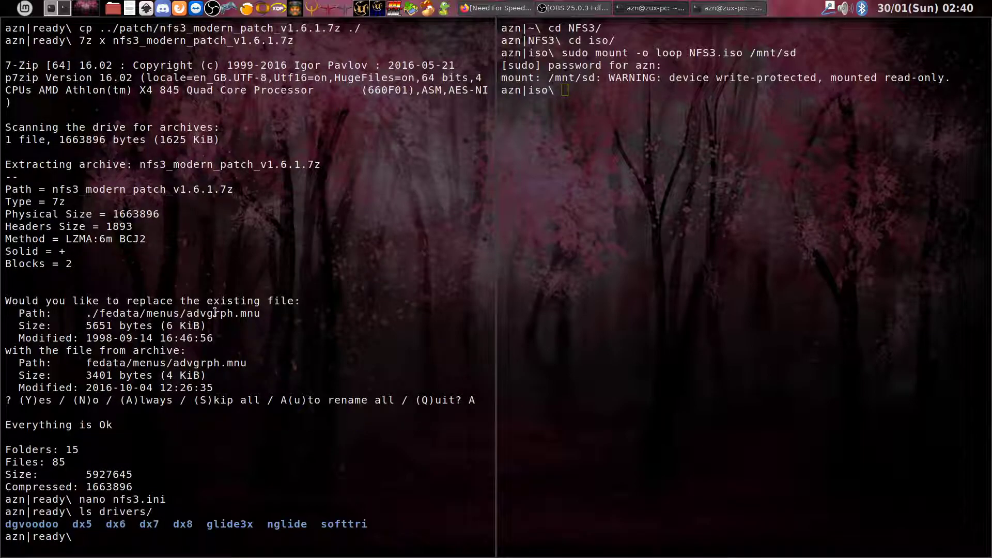
{"action": "type", "text": "wine nfs3.exe"}
{"action": "key", "text": "BackSpace"}
{"action": "key", "text": "BackSpace"}
{"action": "key", "text": "BackSpace"}
{"action": "key", "text": "BackSpace"}
{"action": "key", "text": "BackSpace"}
{"action": "key", "text": "BackSpace"}
{"action": "key", "text": "BackSpace"}
{"action": "type", "text": "explorer /der"}
{"action": "key", "text": "BackSpace"}
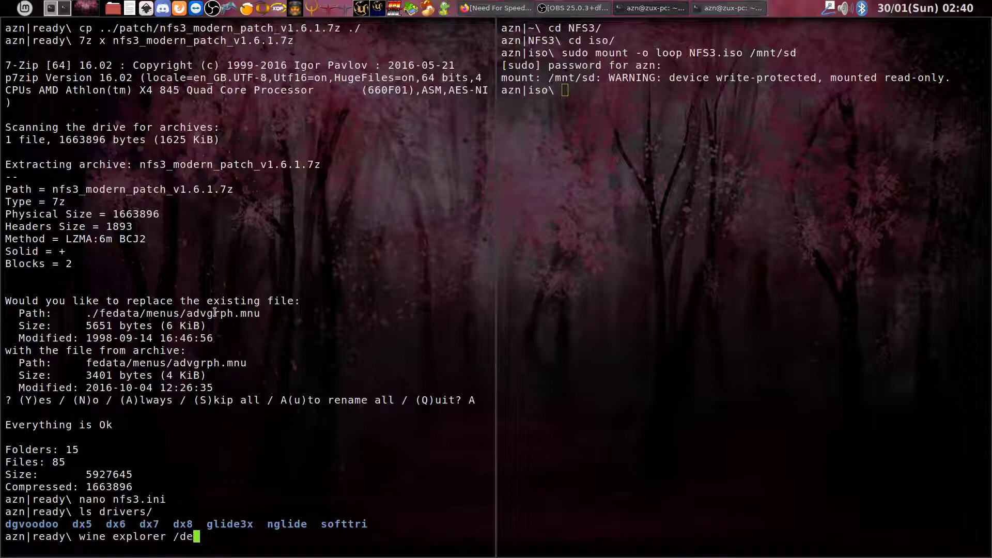
{"action": "type", "text": "sktop=800x7"}
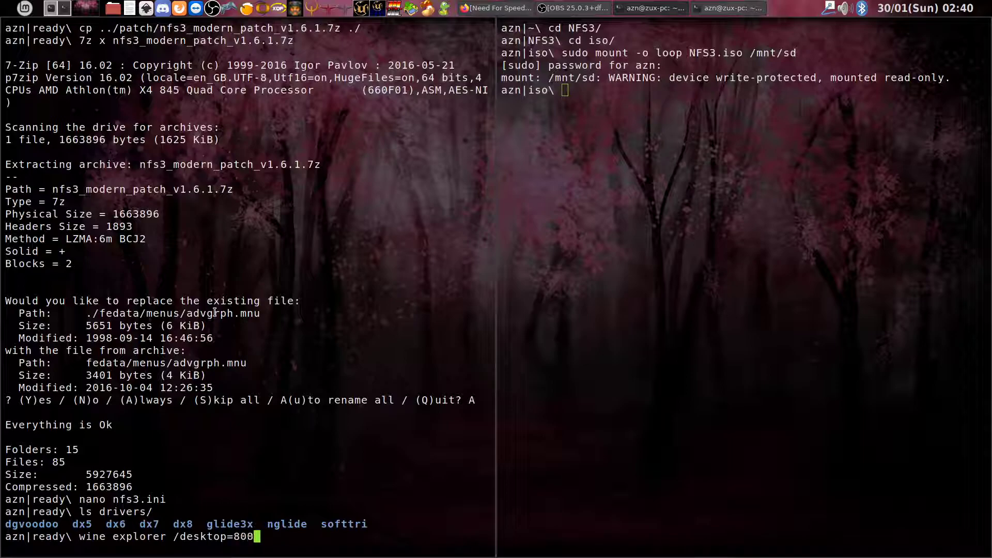
{"action": "key", "text": "BackSpace"}
{"action": "type", "text": "600 nfs3"}
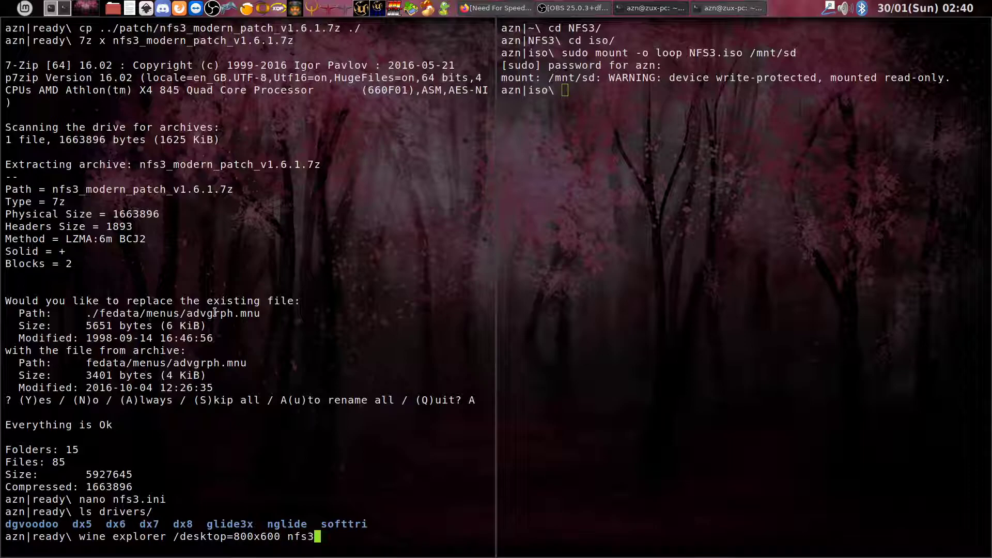
{"action": "type", "text": "."}
{"action": "key", "text": "Tab"}
{"action": "key", "text": "Tab"}
{"action": "type", "text": "exe"}
{"action": "key", "text": "Return"}
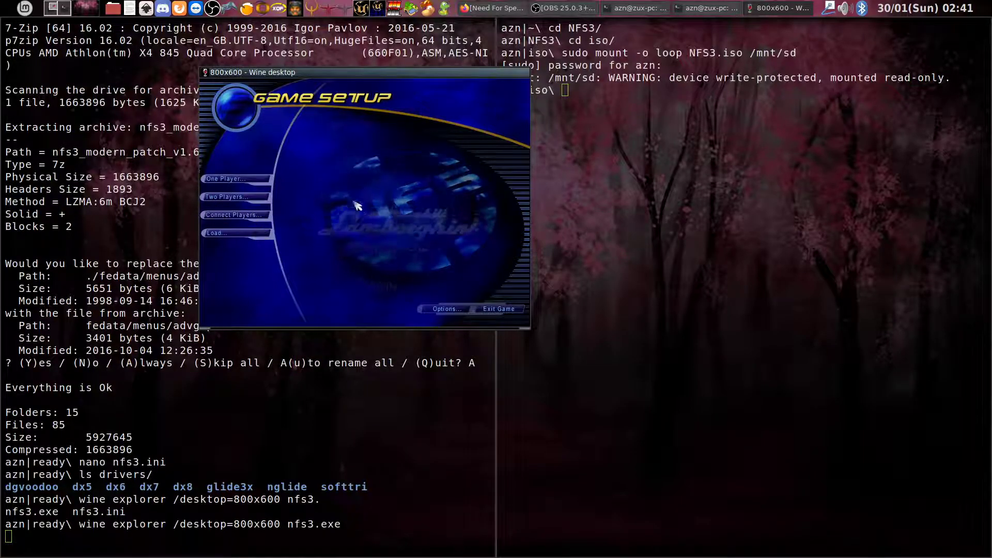
Step: Choose One Player Single Race, bind Steer left/right to Left/Right arrows, and start racing
{"action": "key", "text": "Return"}
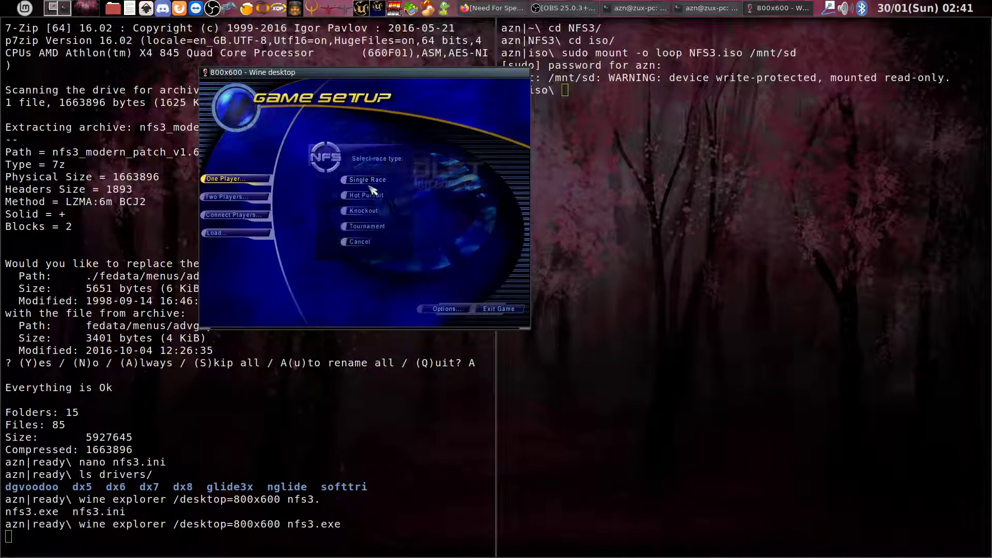
{"action": "key", "text": "Return"}
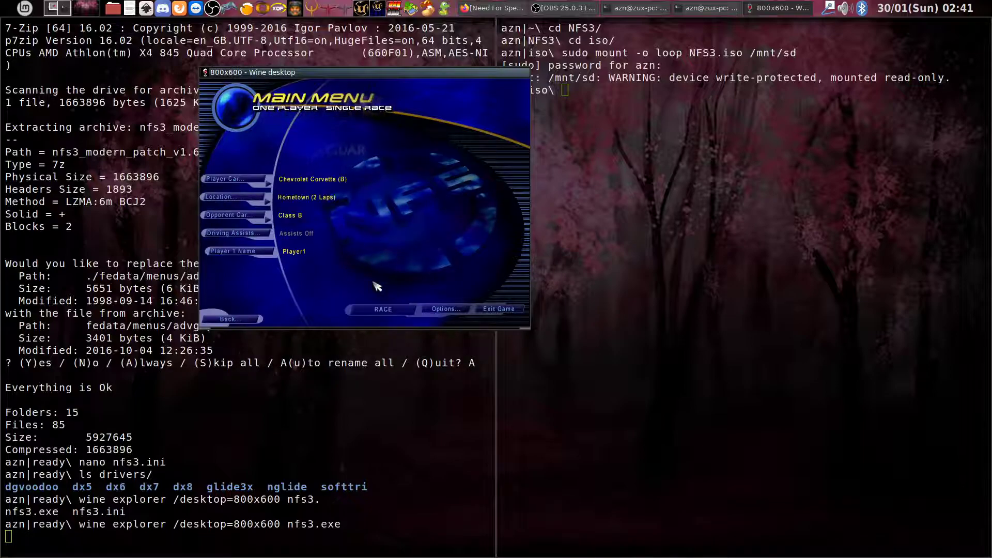
{"action": "left_click", "coordinate": [445, 309]}
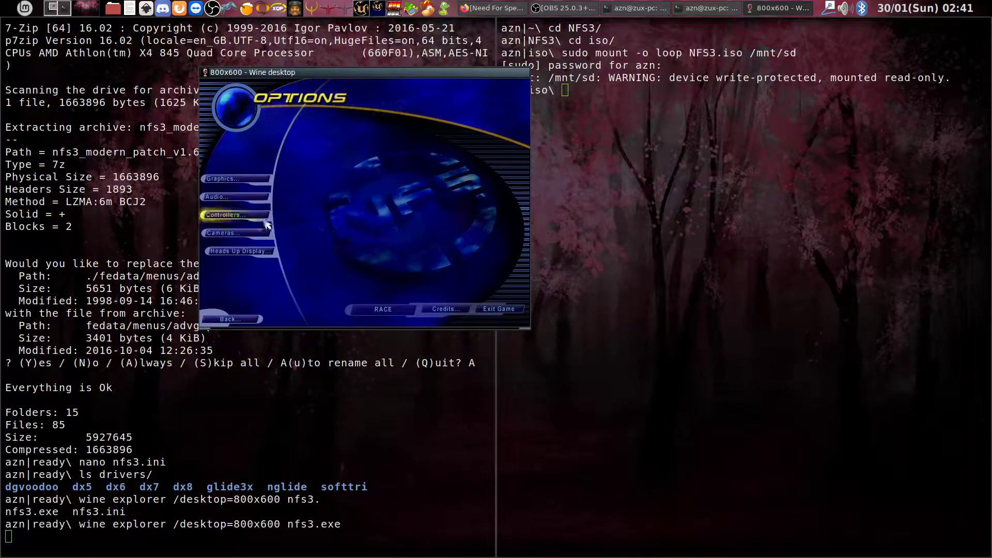
{"action": "left_click", "coordinate": [267, 223]}
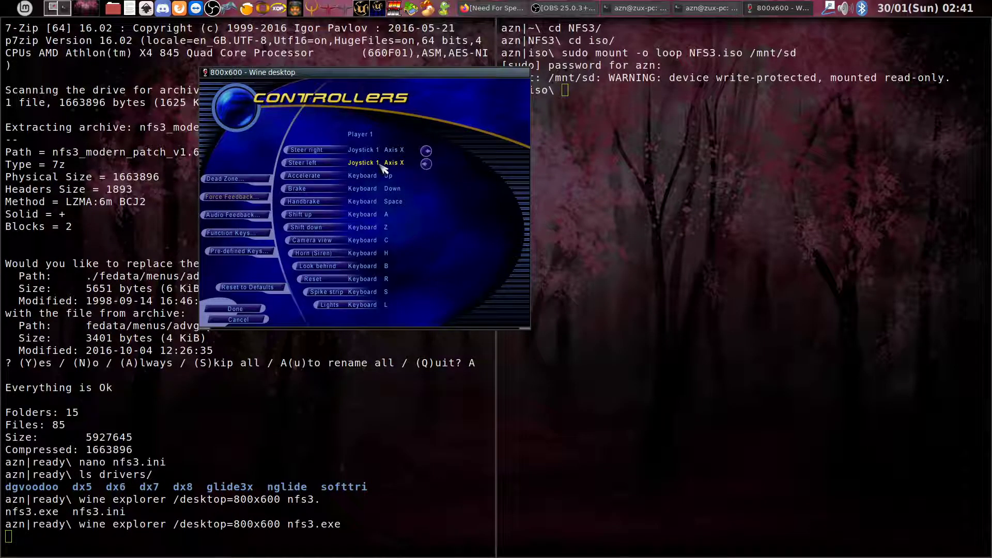
{"action": "key", "text": "Left"}
{"action": "left_click", "coordinate": [362, 150]}
{"action": "key", "text": "Right"}
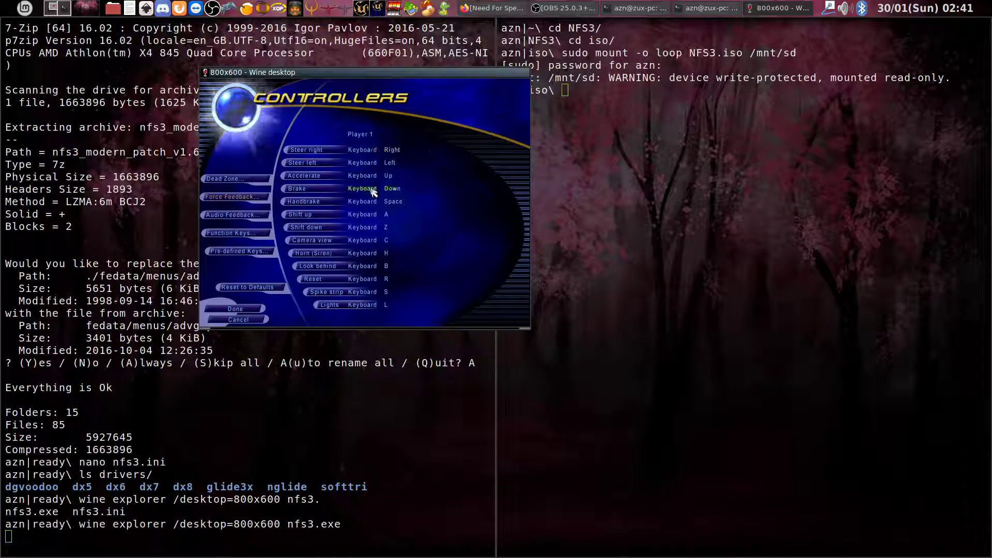
{"action": "left_click", "coordinate": [249, 309]}
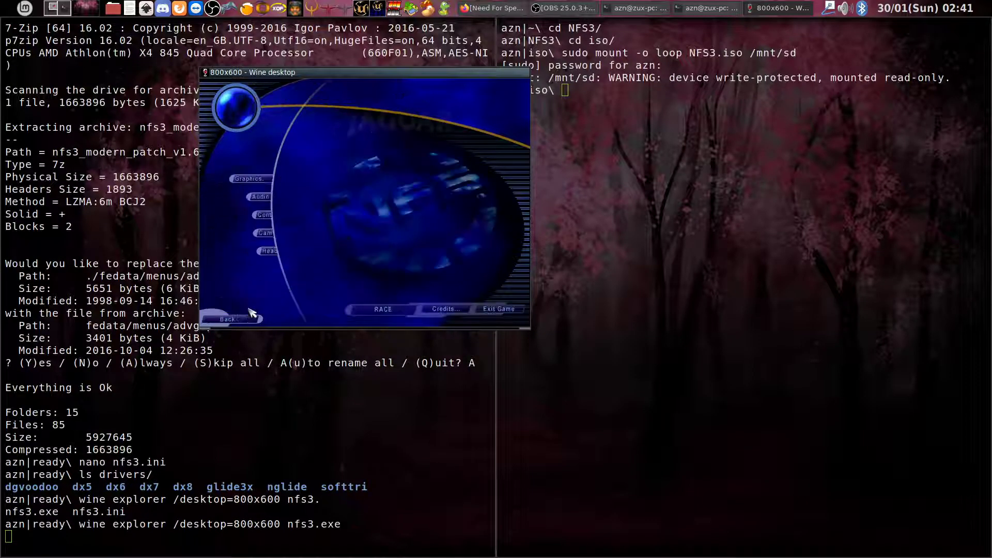
{"action": "left_click", "coordinate": [381, 310]}
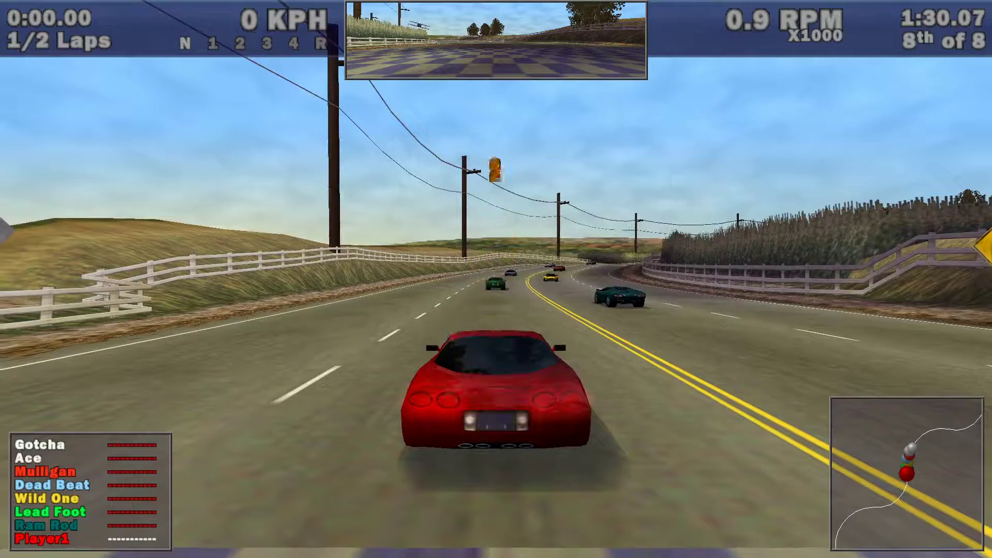
Step: Accelerate briefly, then pause and quit Need for Speed III to the system
{"action": "key", "text": "Up"}
{"action": "key", "text": "Up"}
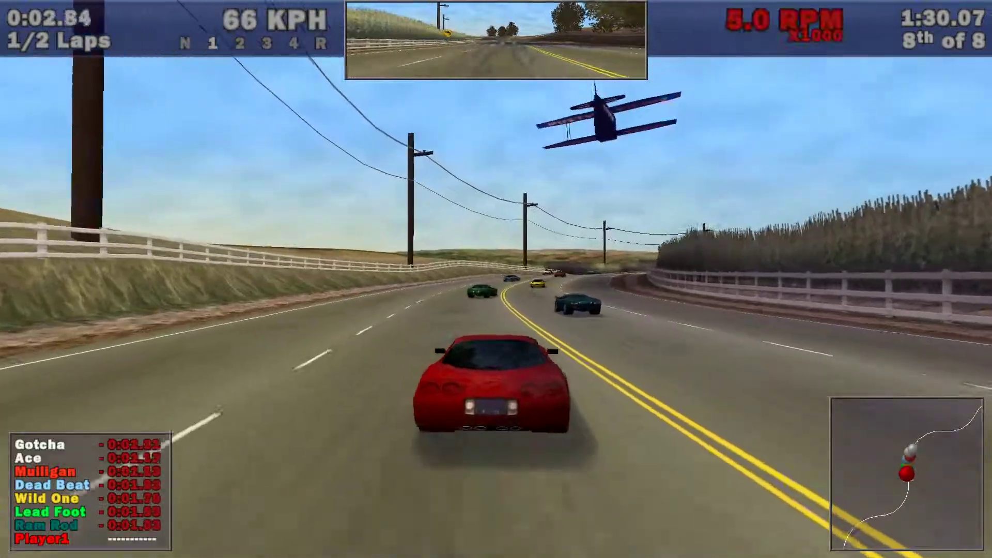
{"action": "key", "text": "Escape"}
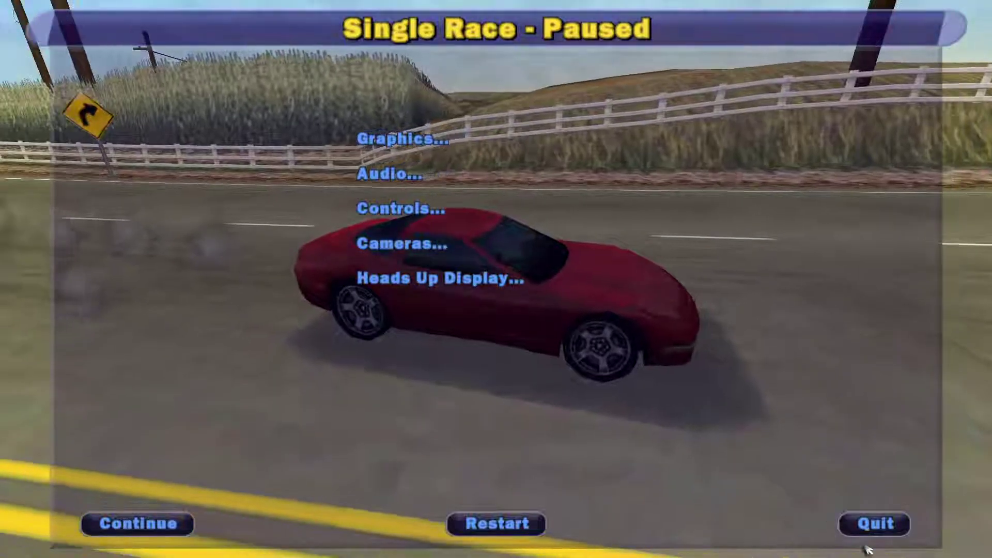
{"action": "left_click", "coordinate": [873, 523]}
{"action": "left_click", "coordinate": [423, 310]}
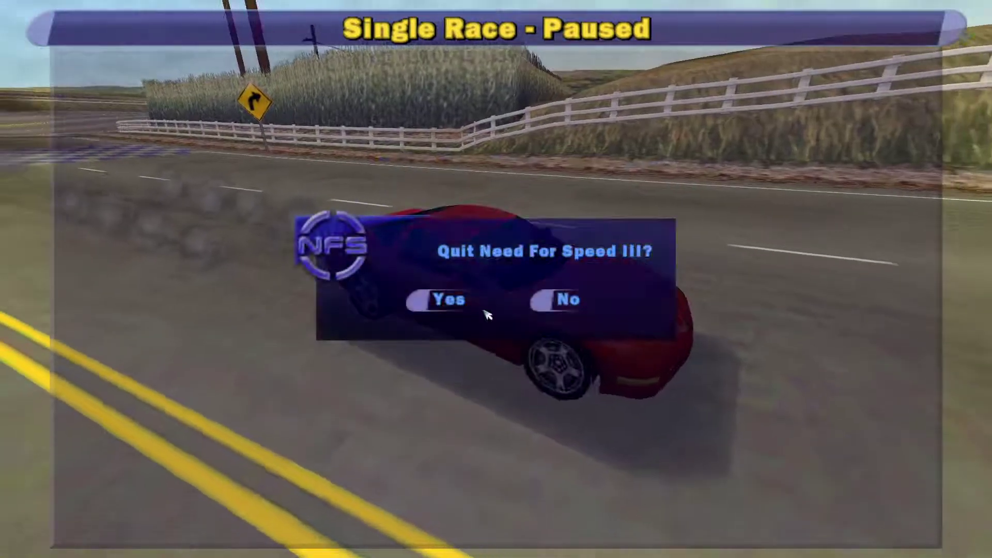
{"action": "left_click", "coordinate": [451, 302]}
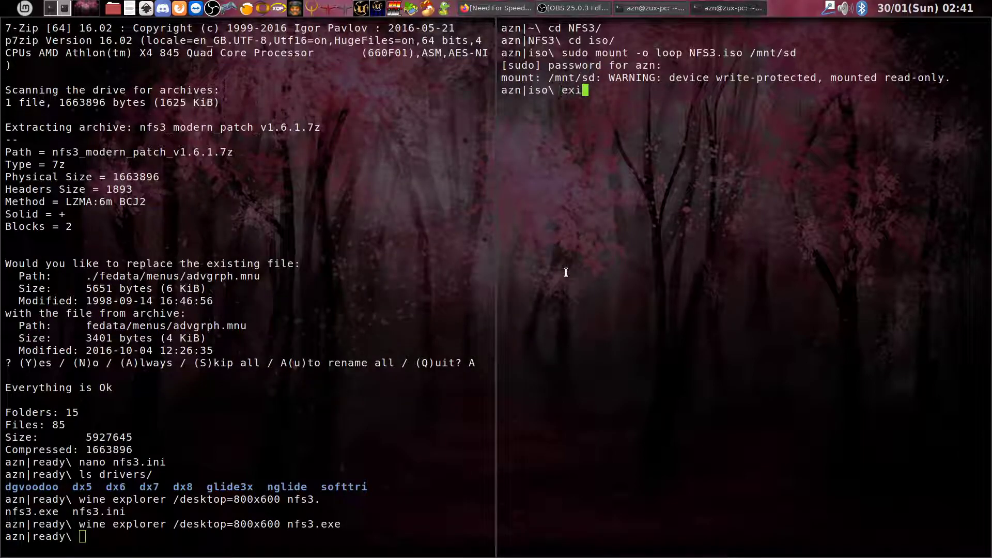
Step: Close both terminal windows
{"action": "type", "text": "t"}
{"action": "key", "text": "Return"}
{"action": "key", "text": "ctrl+d"}
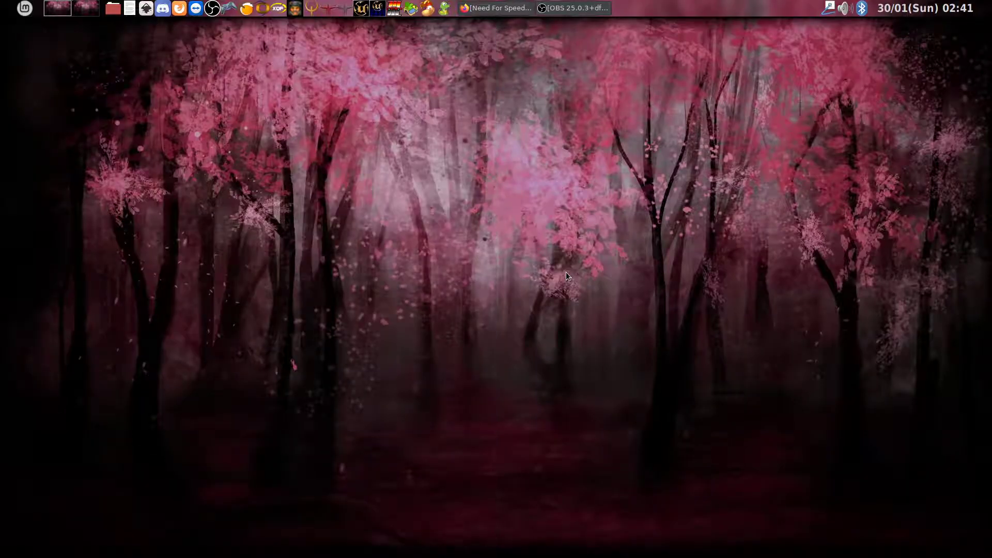